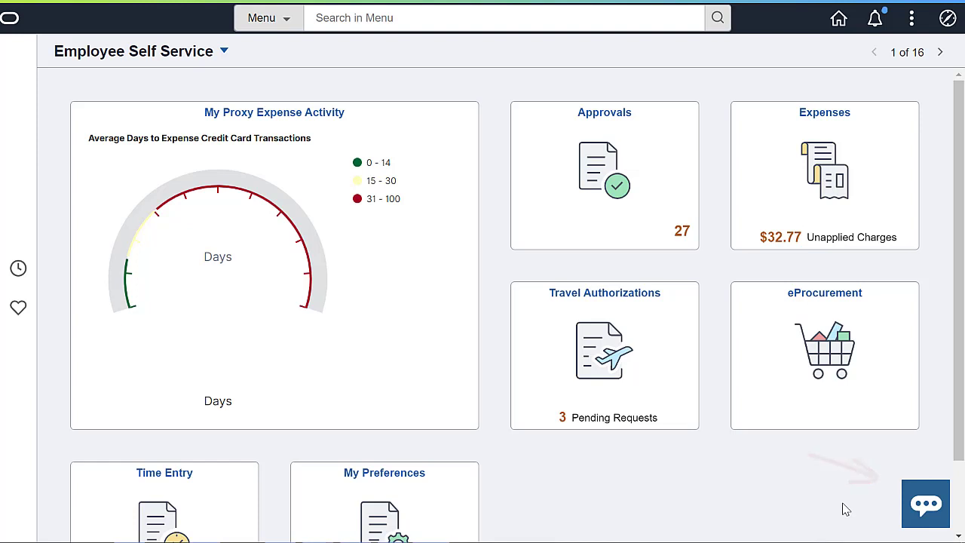
Ask the digital assistant to 'Create Wallet for $40 for Uber in Dallas'.
click(947, 503)
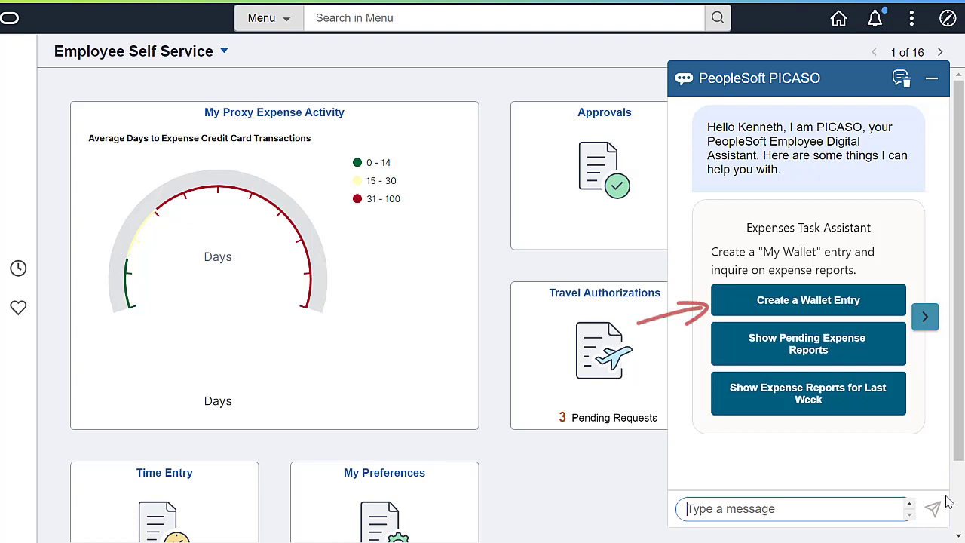
text(Create Wallet for $40 for Uber in Dallas)
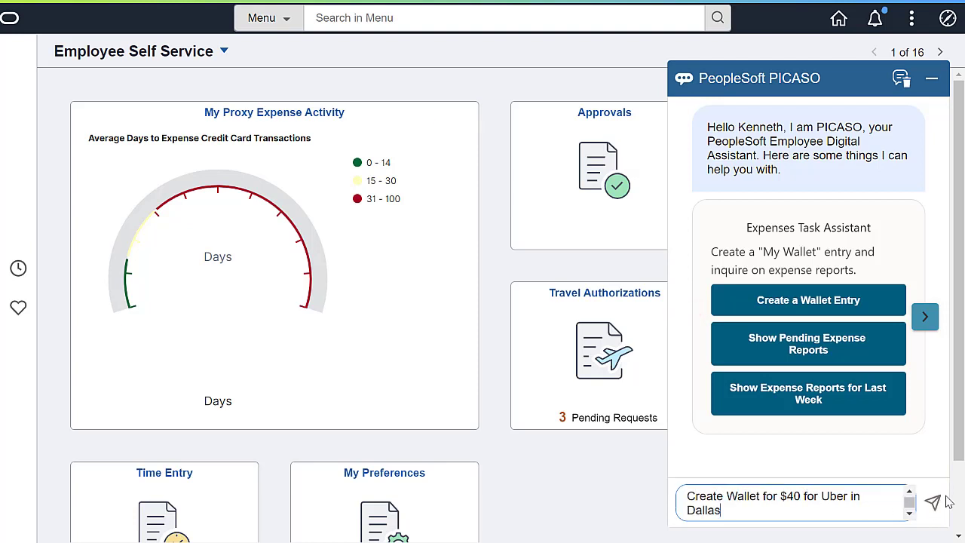
key(Return)
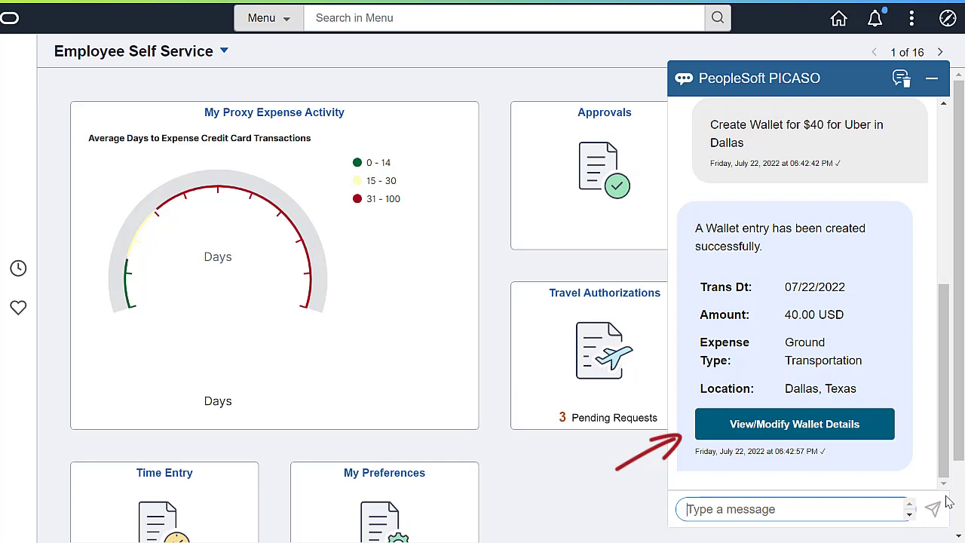
Open the details of the new $40 Uber wallet entry.
click(883, 426)
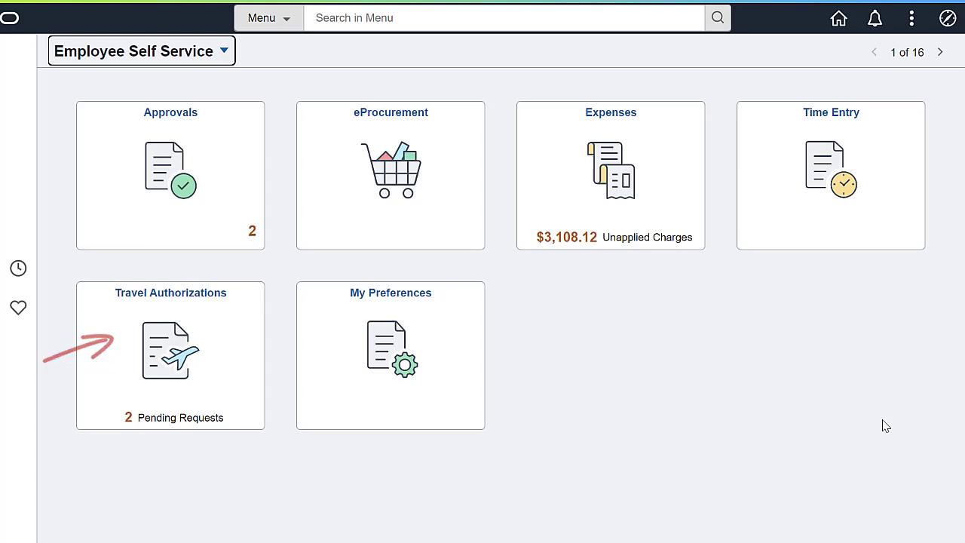
Open the Travel Authorizations tile to view the pending requests.
click(249, 429)
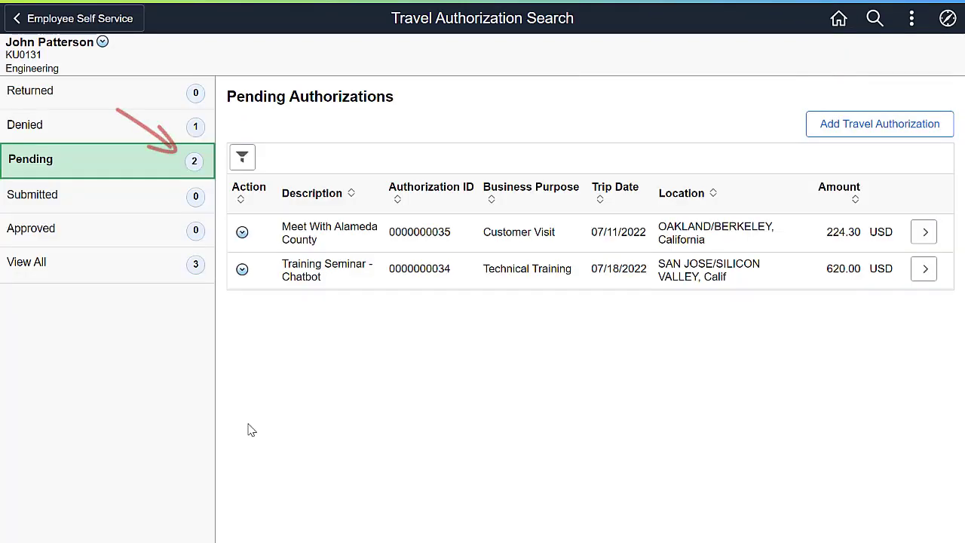
View the approval history of the denied Meet With Alameda County authorization.
click(243, 234)
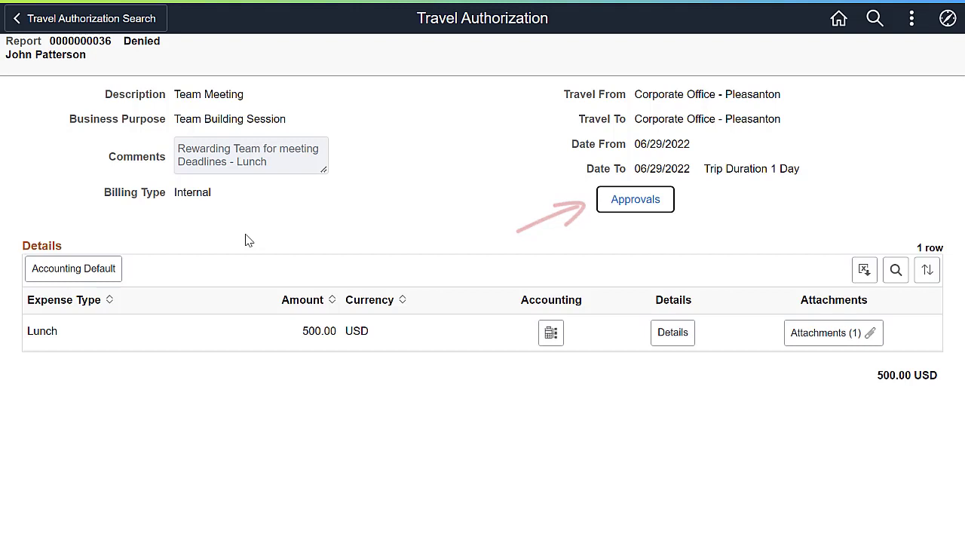
click(669, 208)
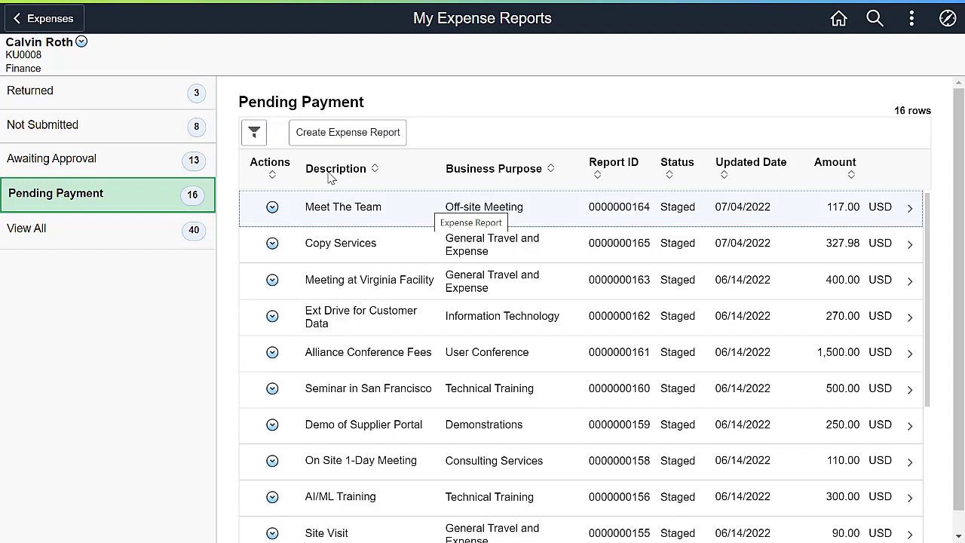
Open the Meet The Team report's expense lines and begin attaching receipts to Parking.
click(907, 213)
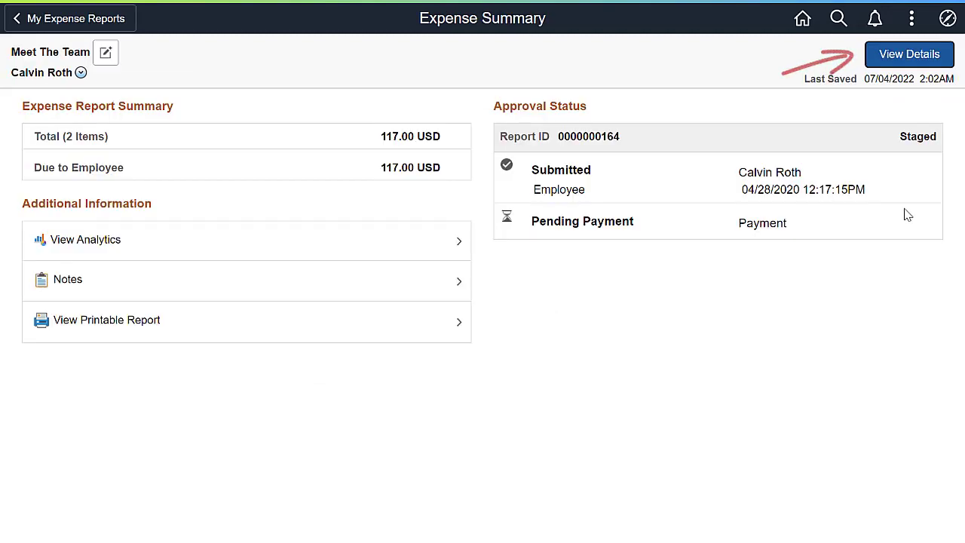
click(921, 58)
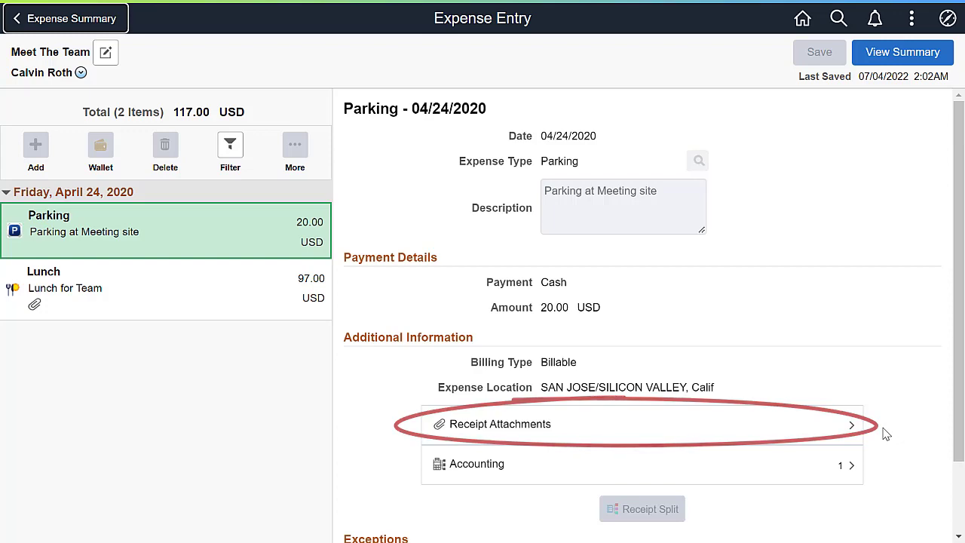
click(848, 428)
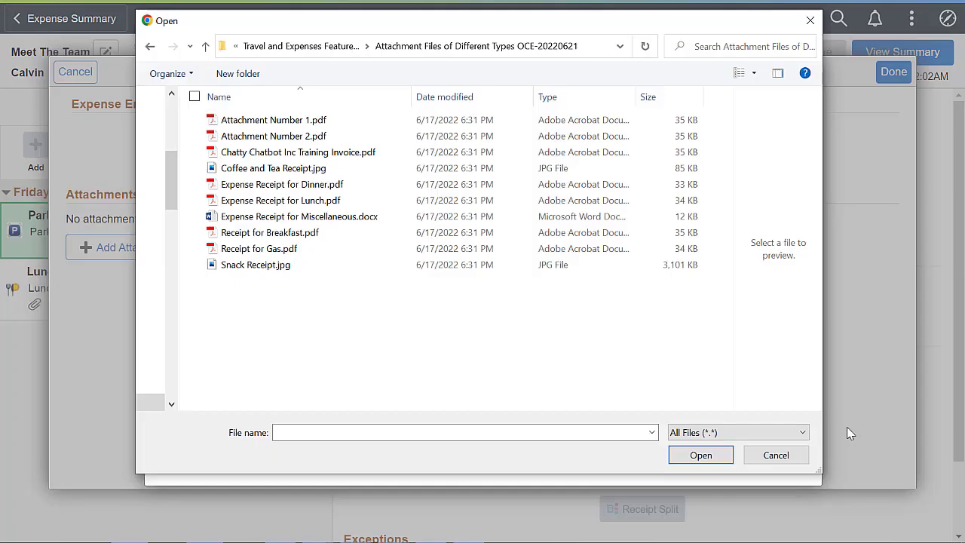
Upload Attachment Number 1, Attachment Number 2 and Chatty Chatbot Inc Training Invoice PDFs together.
click(359, 125)
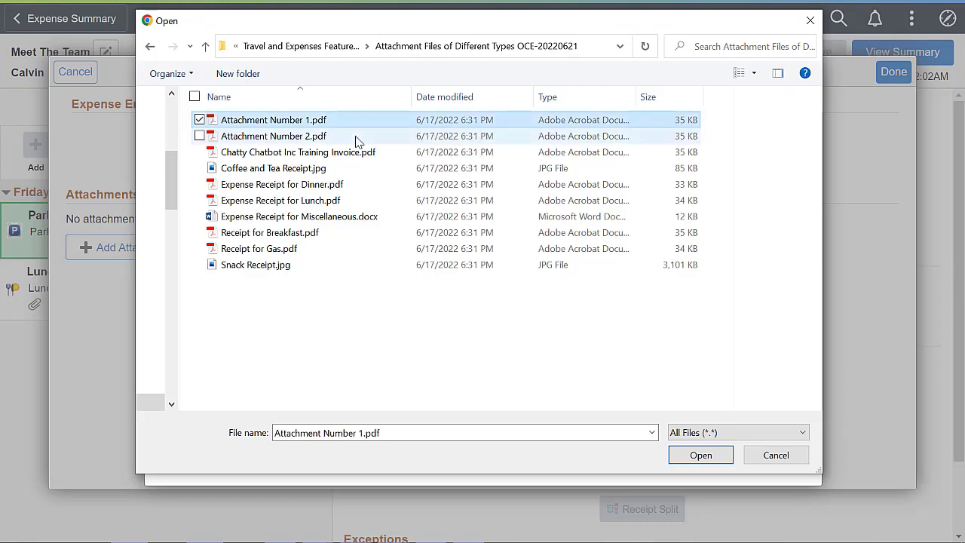
ctrl+click(356, 139)
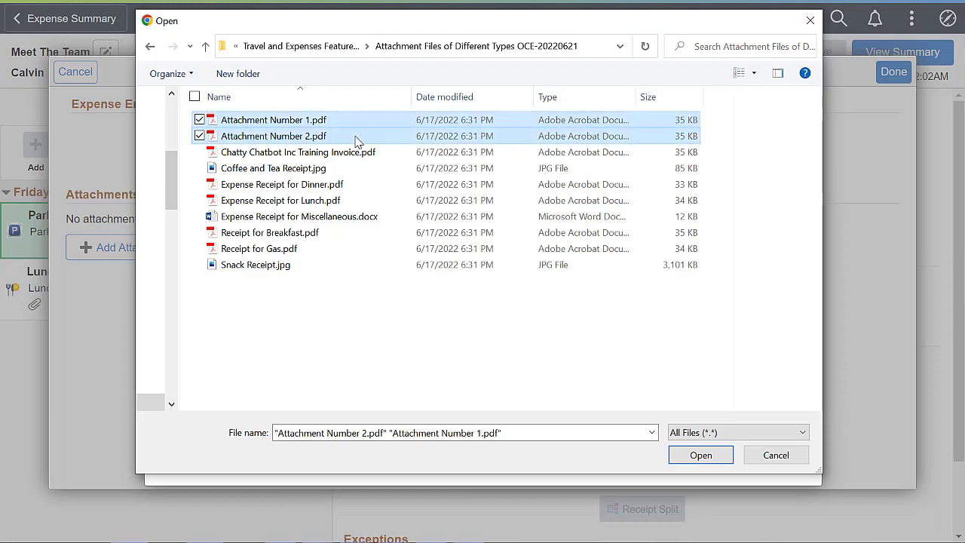
ctrl+click(361, 154)
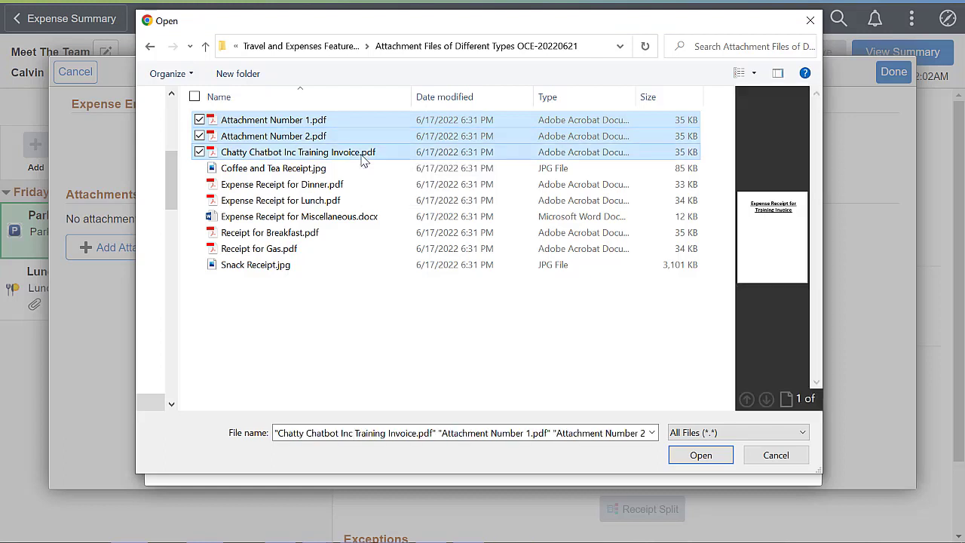
mouse_move(361, 154)
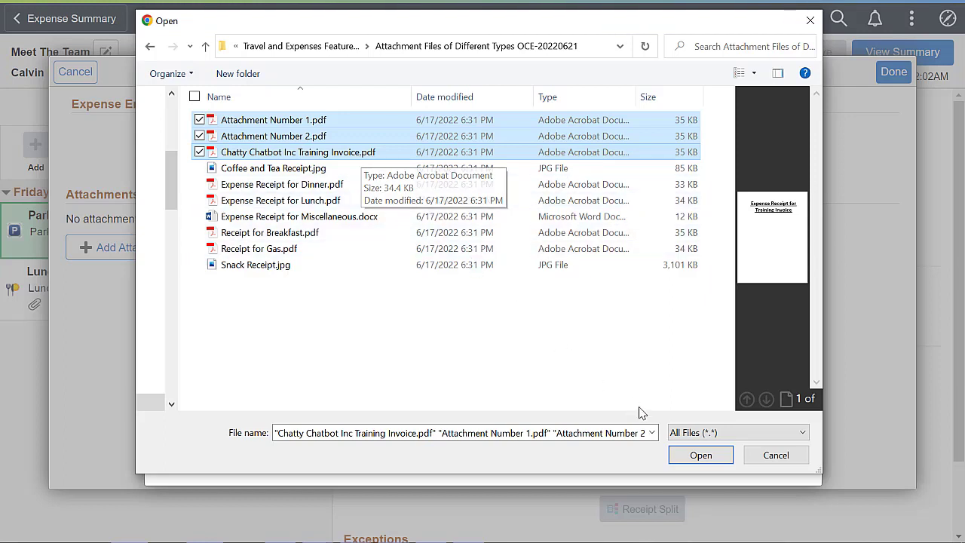
click(699, 457)
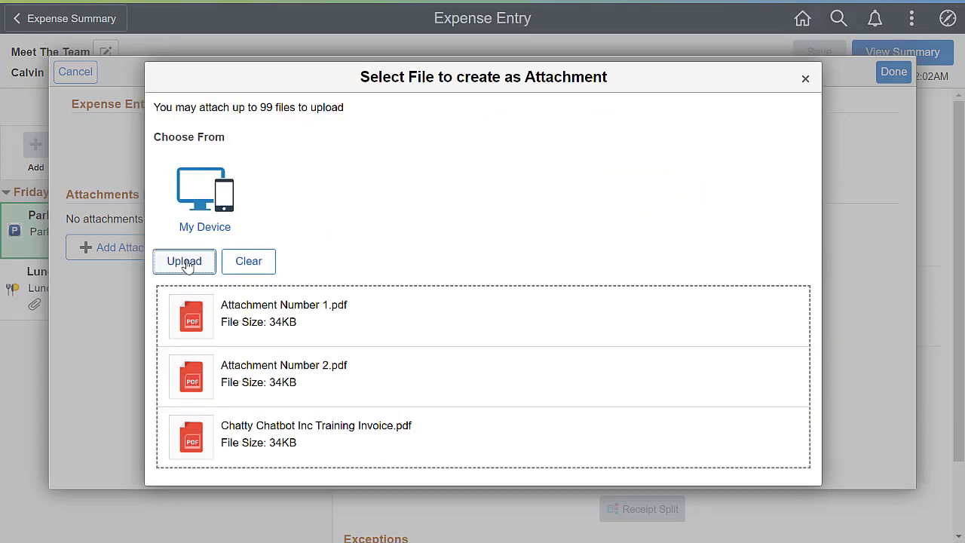
click(185, 261)
click(799, 79)
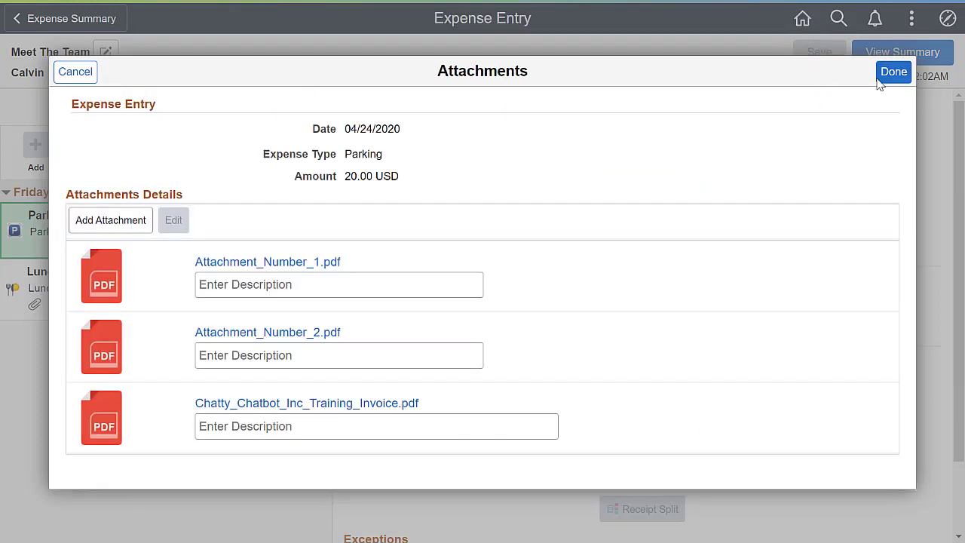
Save the three uploaded receipts and return to the 20.00 USD Parking expense.
click(894, 73)
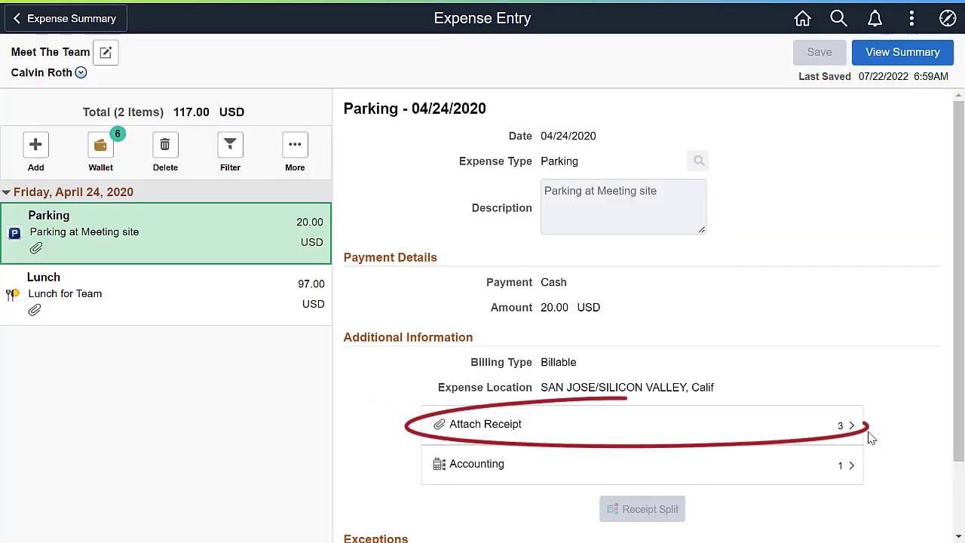